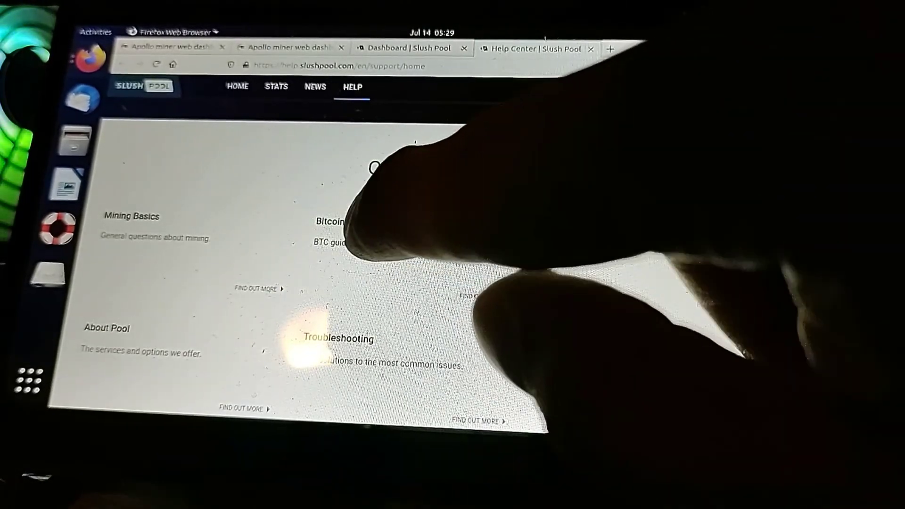
Step: Open Slush Pool's Bitcoin Mining Setup help articles
{"action": "left_click", "coordinate": [354, 221]}
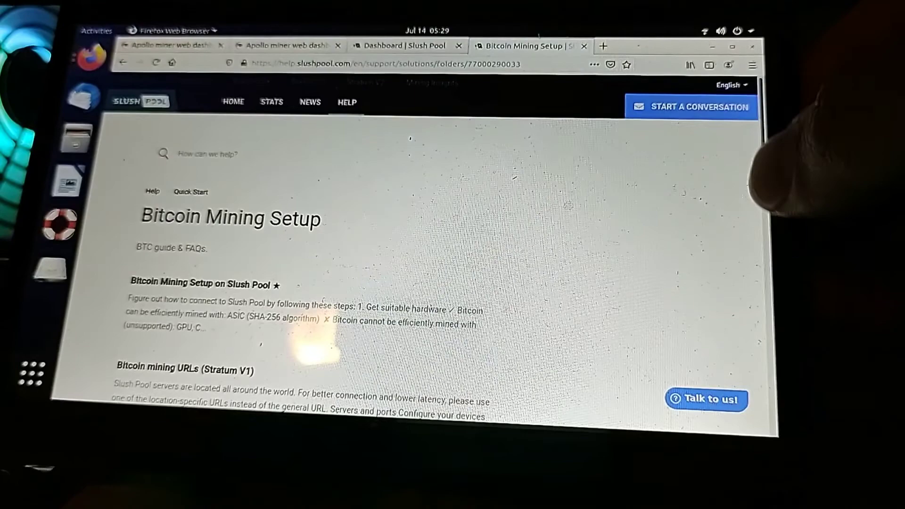
{"action": "scroll", "coordinate": [452, 283], "scroll_direction": "down", "scroll_amount": 3}
{"action": "scroll", "coordinate": [453, 283], "scroll_direction": "down", "scroll_amount": 1}
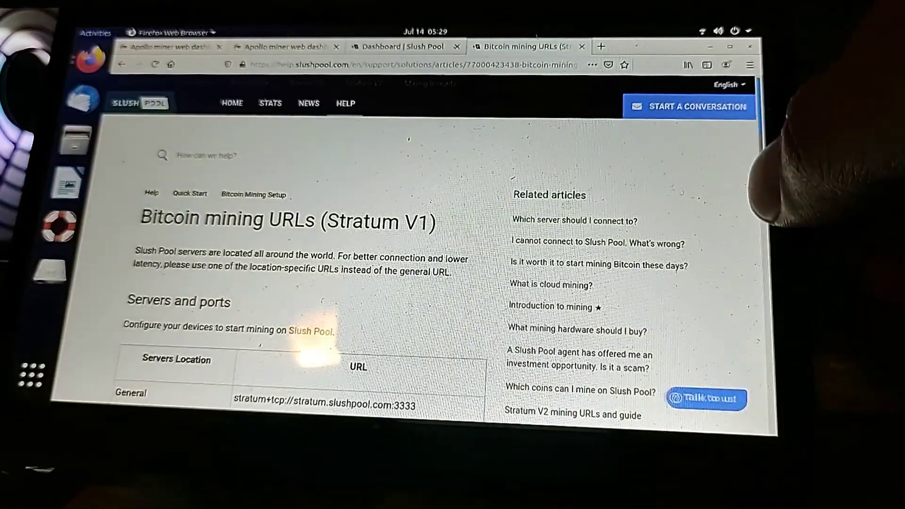
{"action": "scroll", "coordinate": [452, 283], "scroll_direction": "down", "scroll_amount": 3}
{"action": "scroll", "coordinate": [453, 283], "scroll_direction": "down", "scroll_amount": 2}
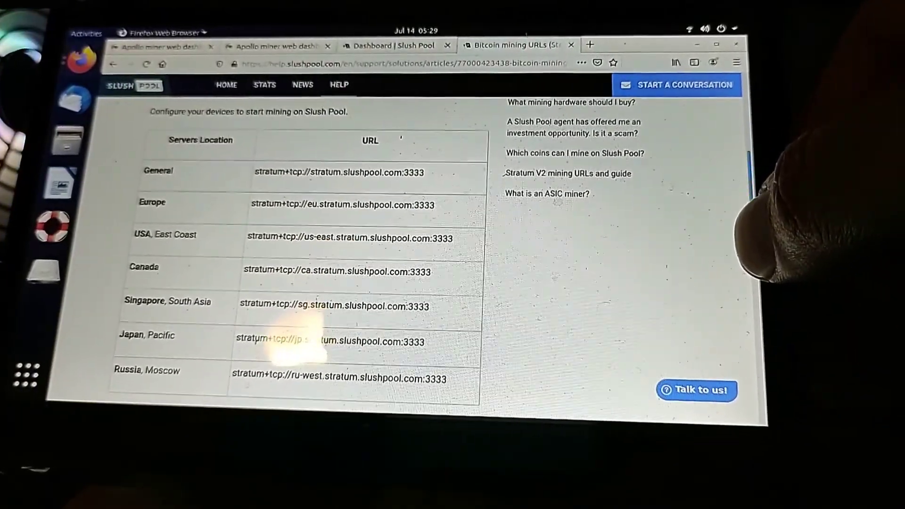
{"action": "scroll", "coordinate": [453, 282], "scroll_direction": "down", "scroll_amount": 1}
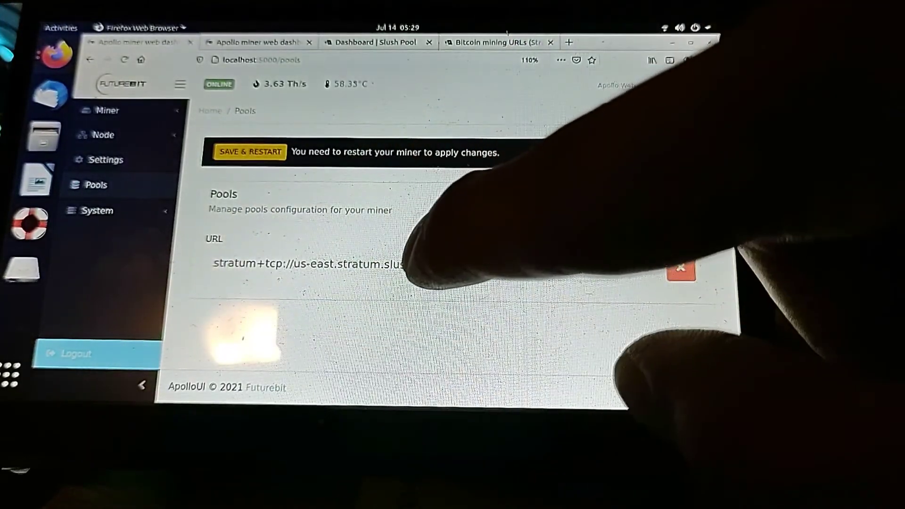
Step: Begin editing the worker username in the Apollo pool entry
{"action": "left_click", "coordinate": [558, 265]}
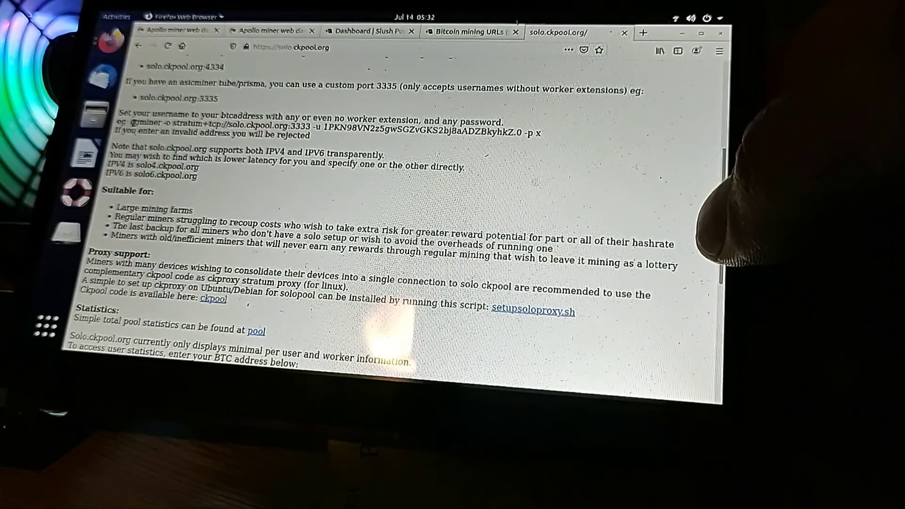
{"action": "left_click_drag", "start_coordinate": [721, 227], "coordinate": [721, 144]}
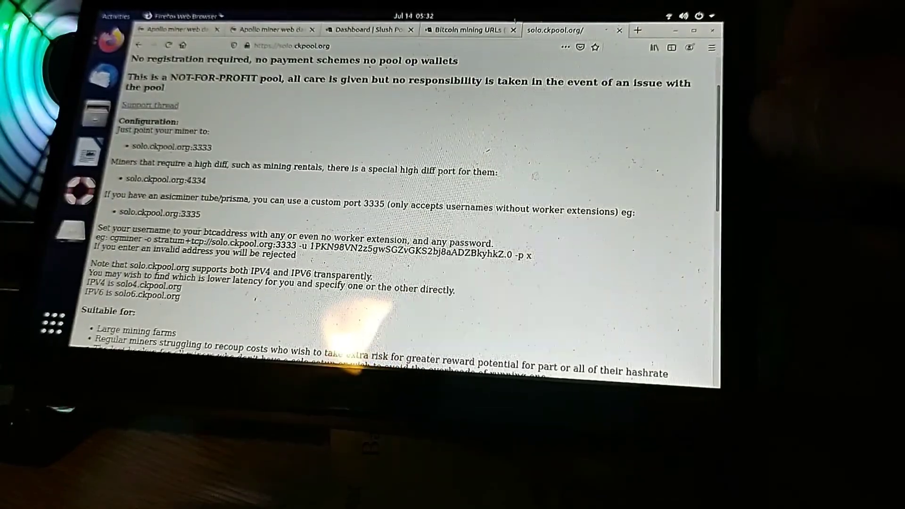
{"action": "left_click_drag", "start_coordinate": [720, 177], "coordinate": [719, 297]}
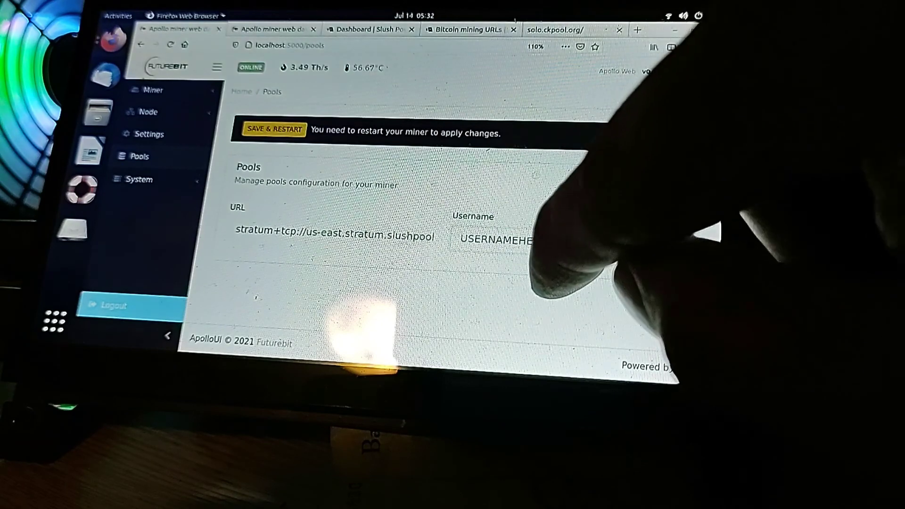
Step: Select the worker username value in Apollo's Pools settings for editing
{"action": "left_click", "coordinate": [503, 239]}
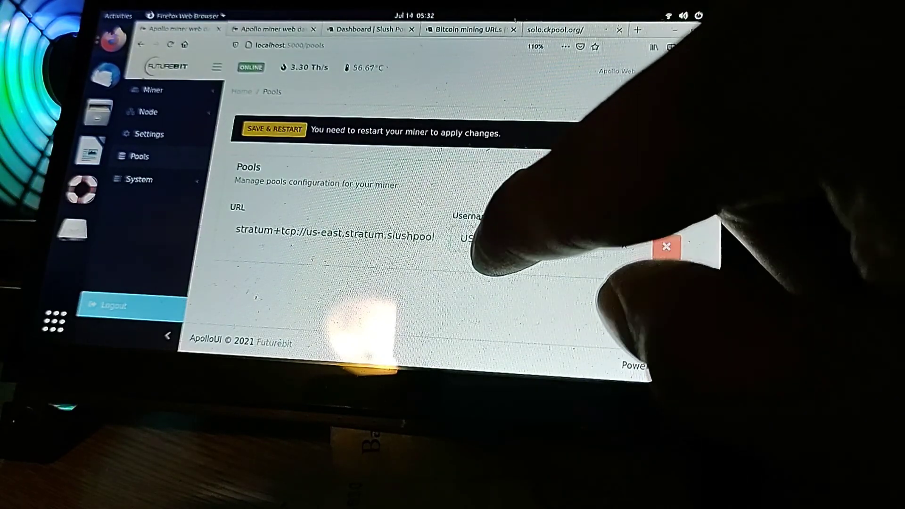
Step: Return to the solo.ckpool.org guide showing stratum+tcp://solo.ckpool.org:3333
{"action": "left_click", "coordinate": [538, 45]}
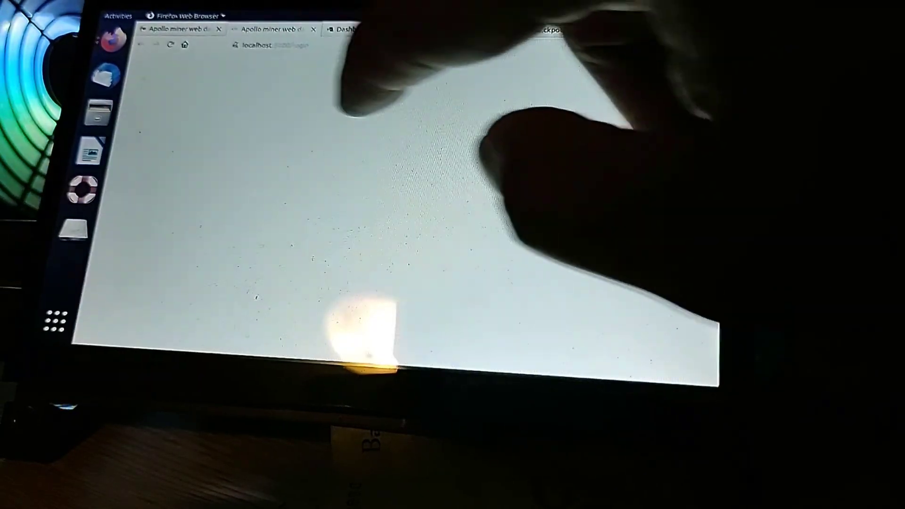
{"action": "left_click", "coordinate": [558, 30]}
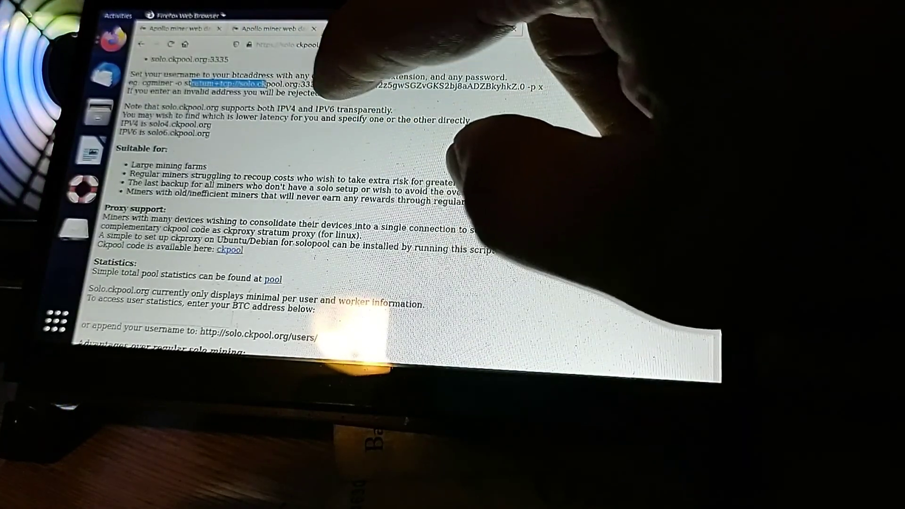